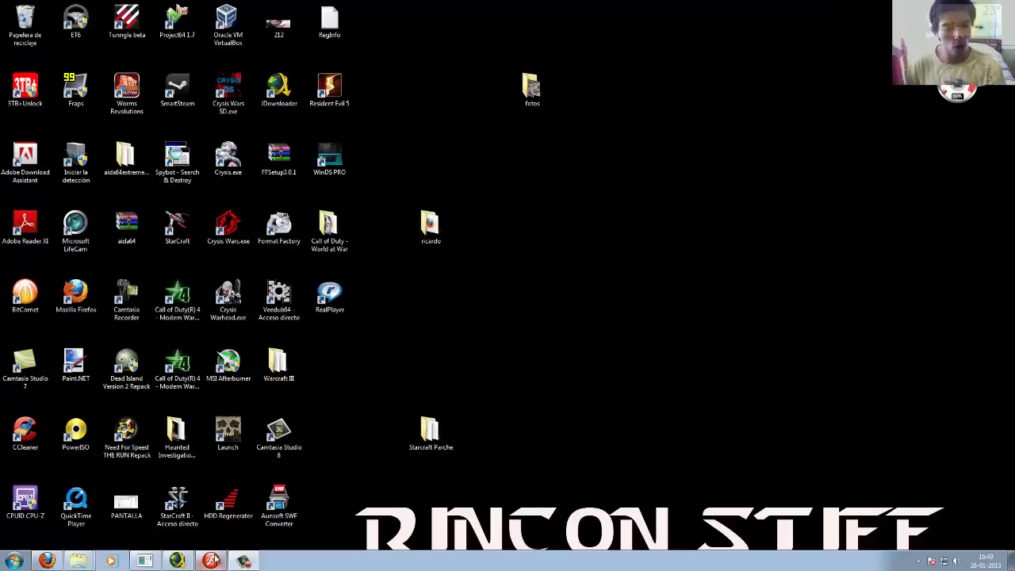
- Launch Macromedia Flash Professional 8 from the taskbar
click(211, 561)
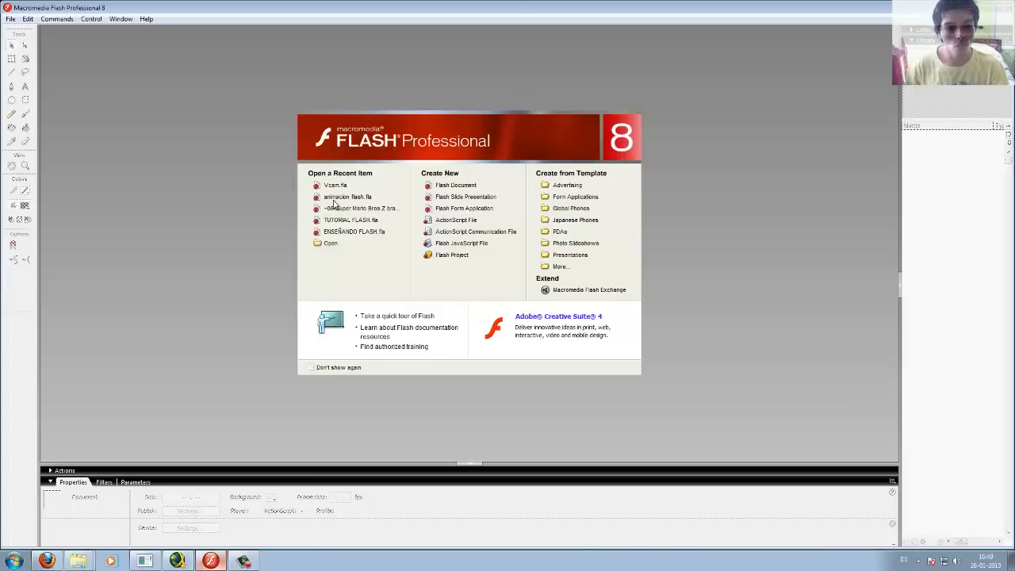
- Open animacion flash.fla from Recent Items and preview it with Test Movie
click(338, 197)
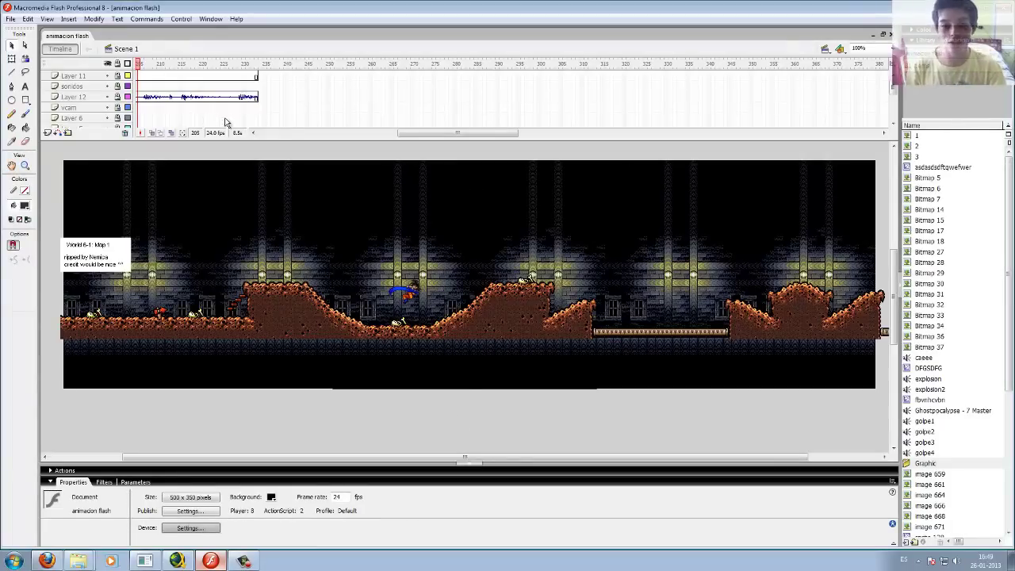
click(181, 18)
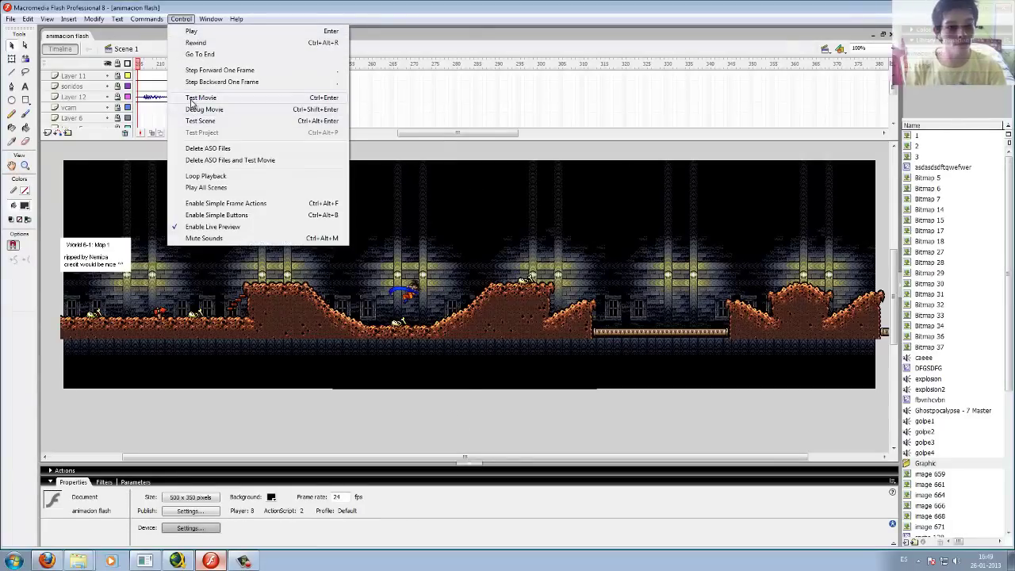
click(192, 98)
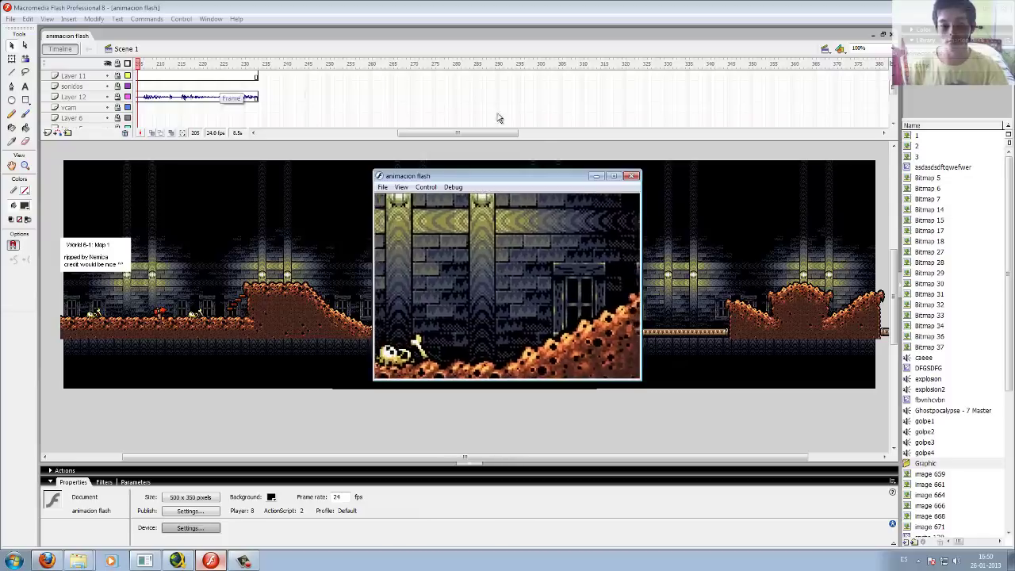
click(631, 177)
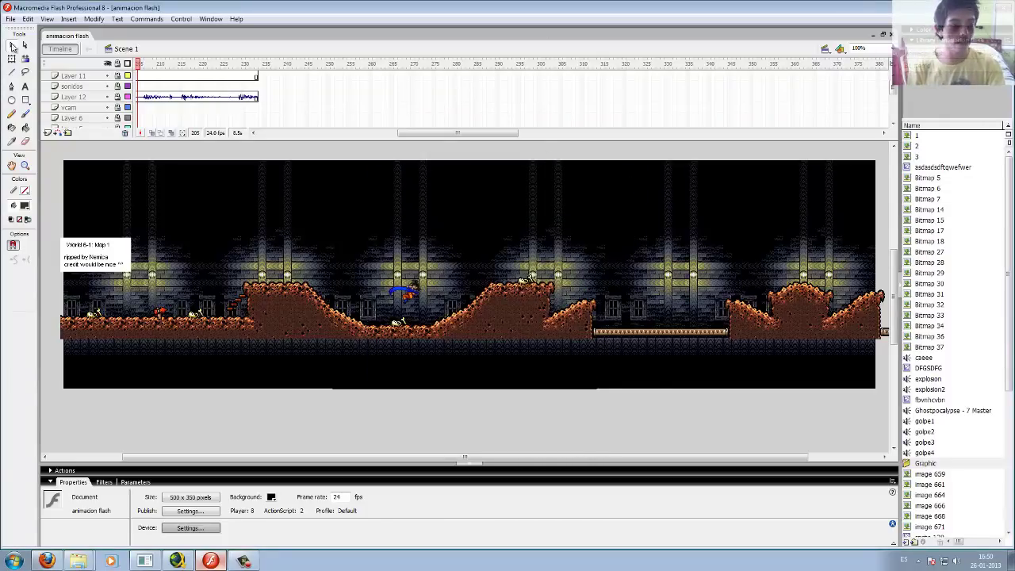
click(10, 19)
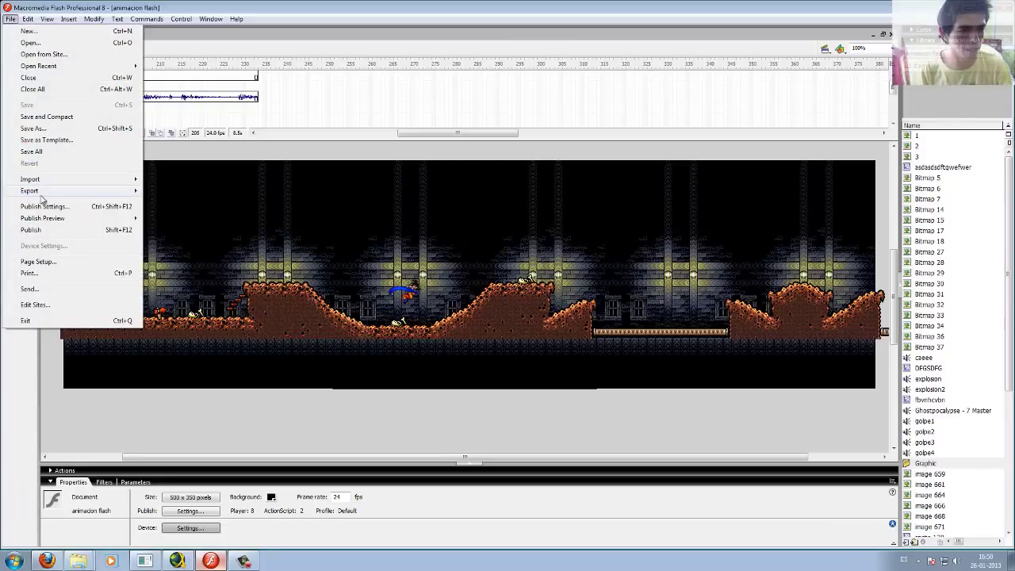
mouse_move(29, 190)
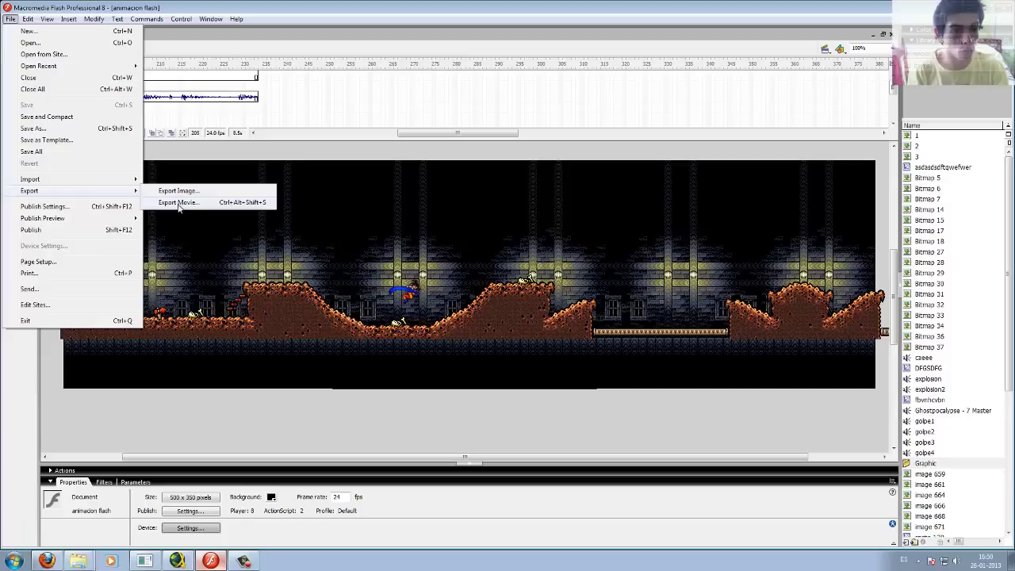
- Export the movie as 'Goku vs sonic' on Disco local (D:)
click(178, 203)
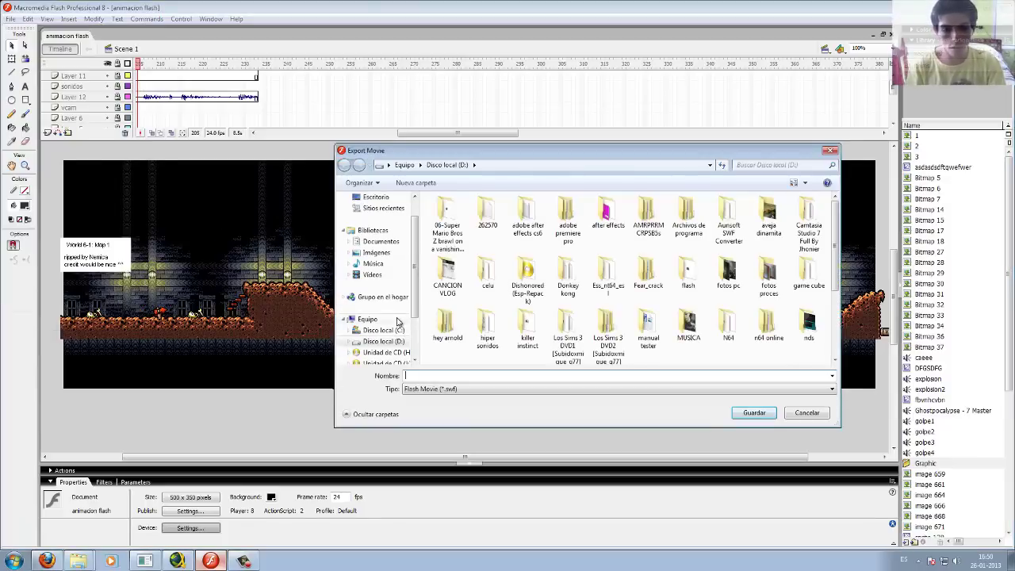
drag(455, 150, 456, 107)
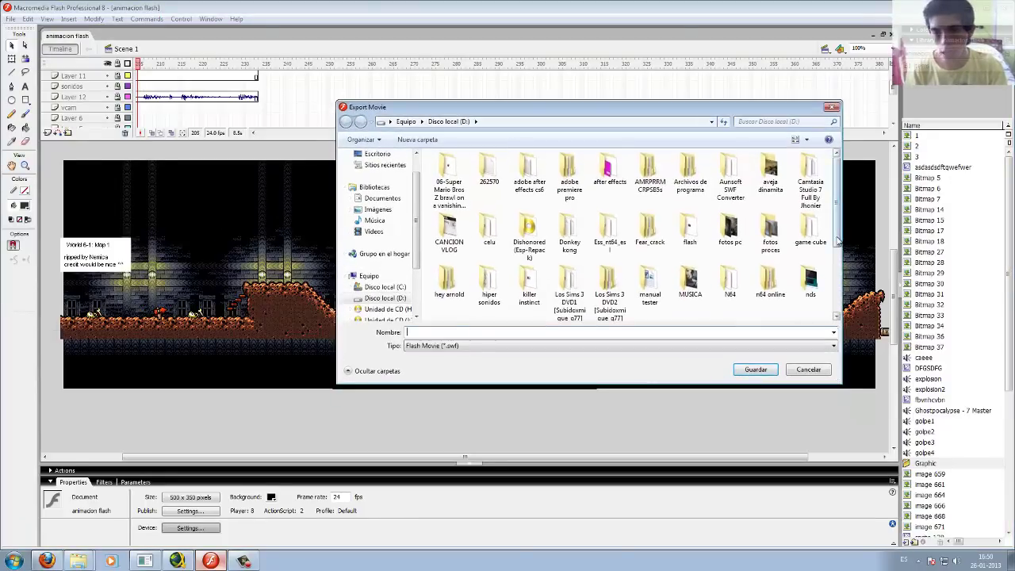
drag(839, 242, 839, 287)
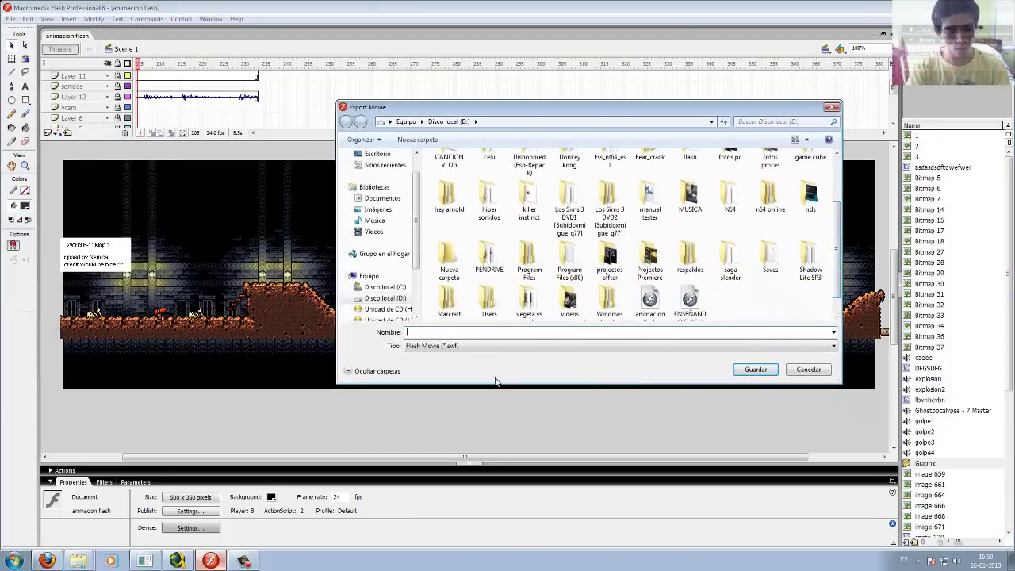
text(G)
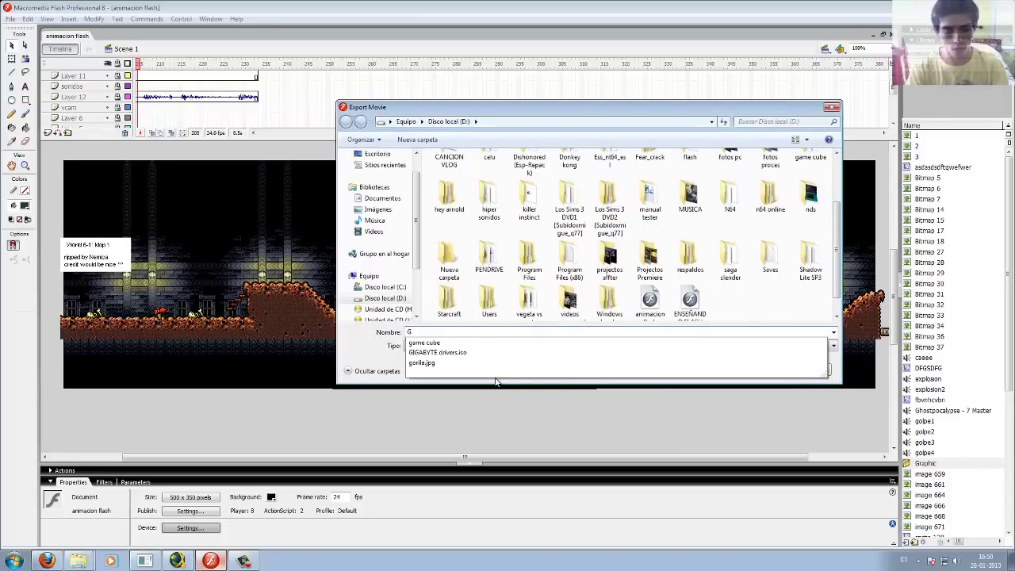
text(oku vs sonic)
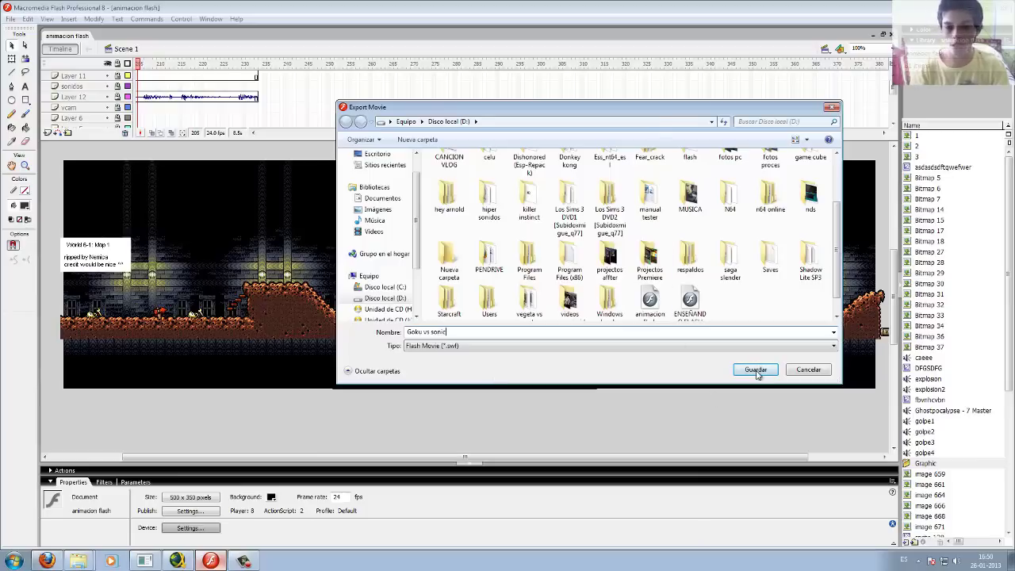
click(756, 370)
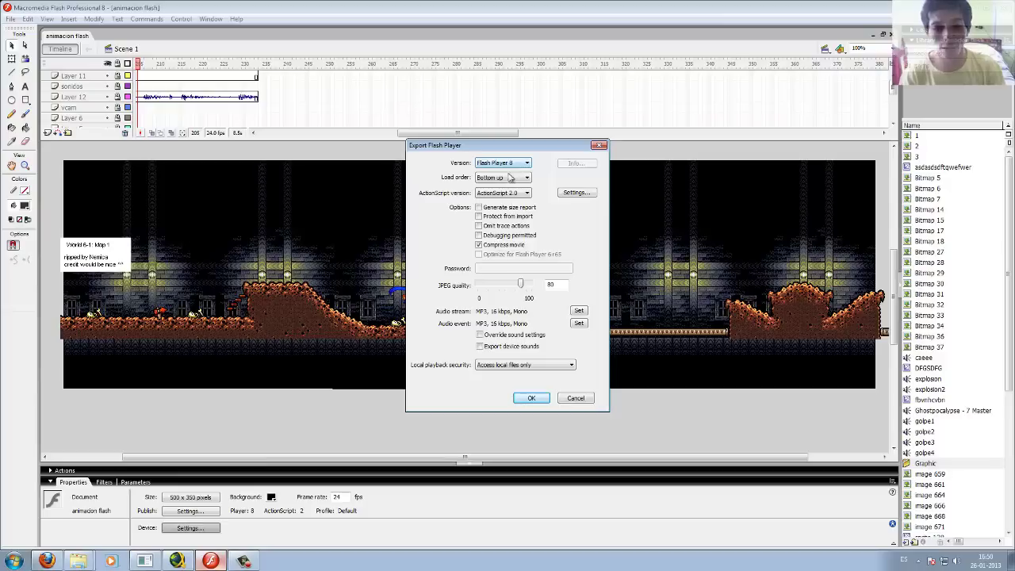
- Keep ActionScript 2.0 and raise the JPEG quality from 80 to 100
click(525, 193)
click(524, 196)
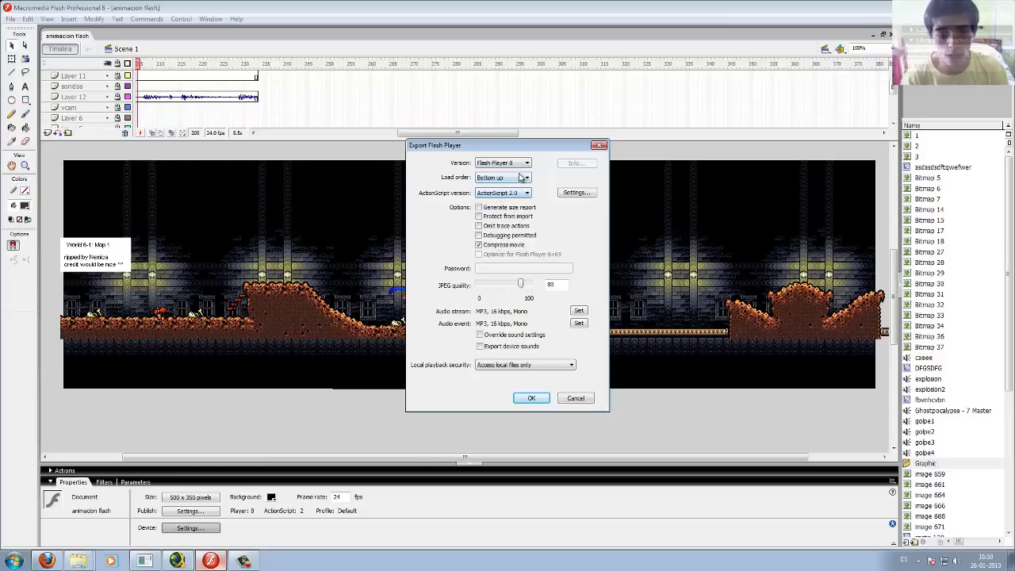
click(524, 194)
click(524, 194)
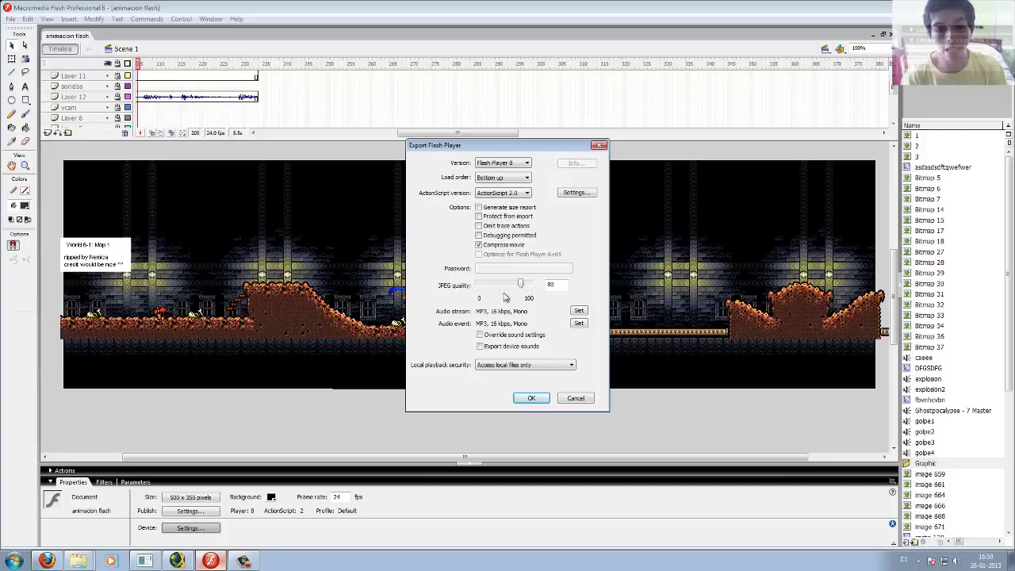
drag(523, 285, 538, 292)
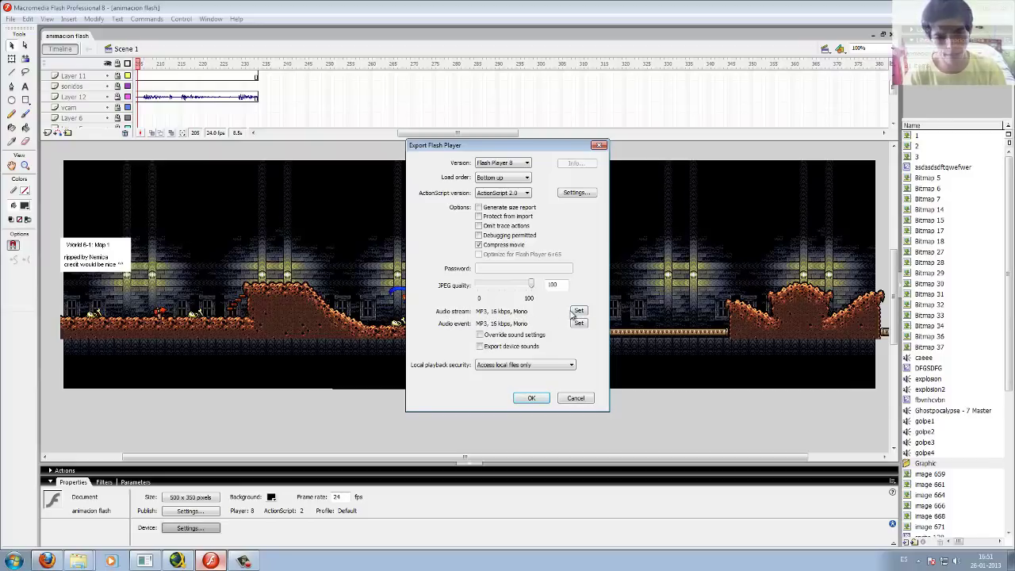
- Set the audio stream to MP3 at 160 kbps with Best quality
click(579, 310)
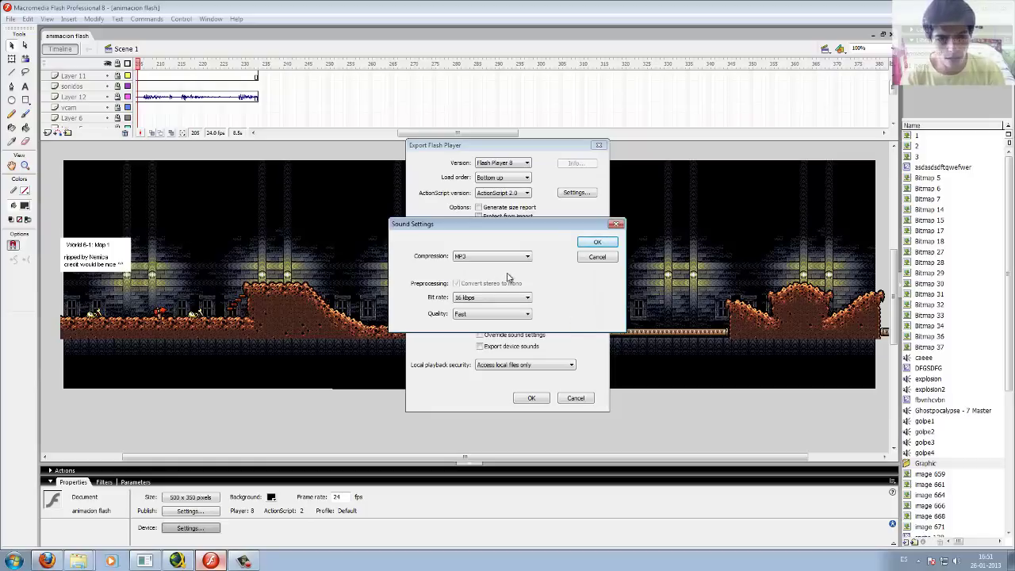
click(494, 299)
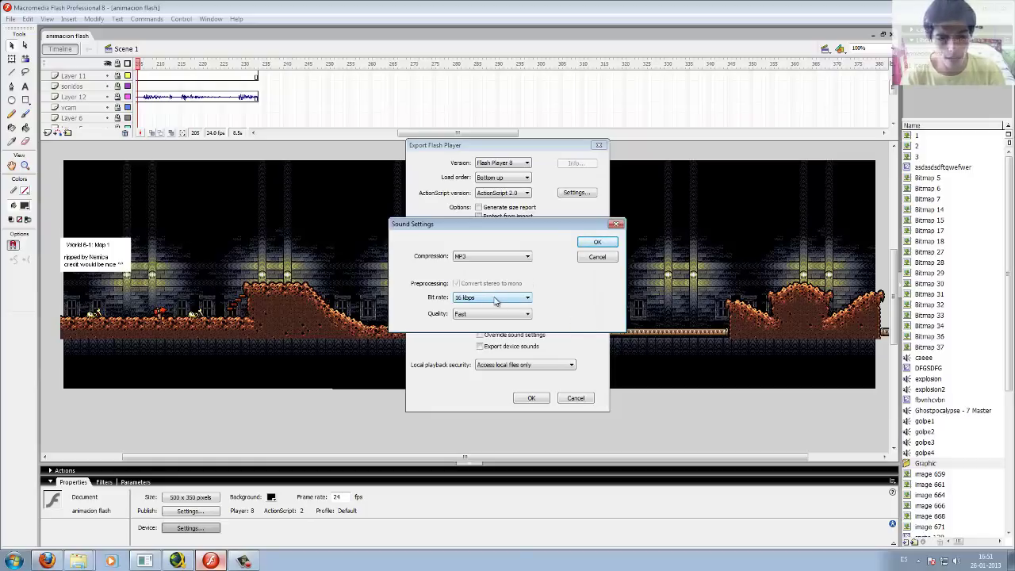
click(494, 299)
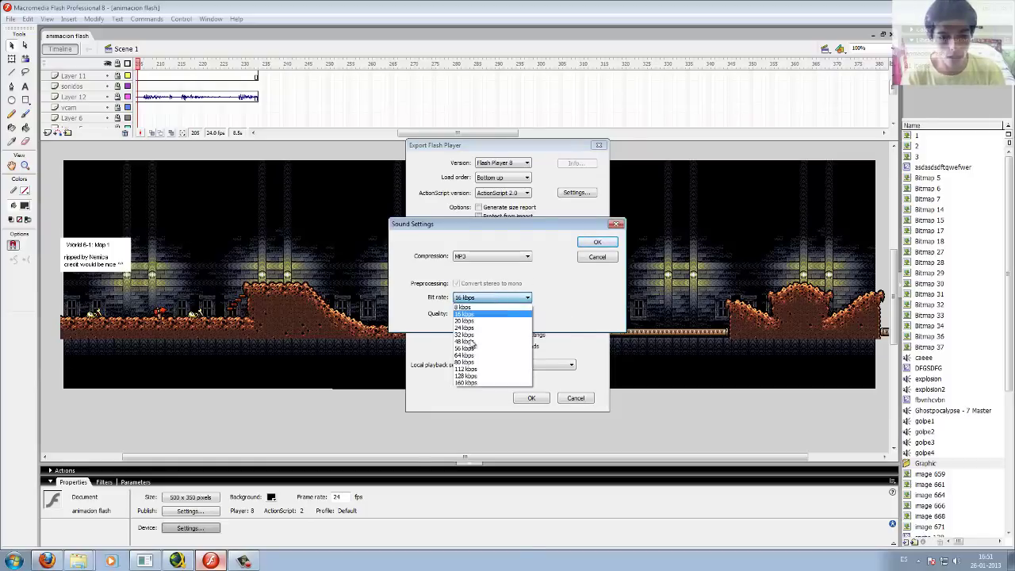
click(464, 383)
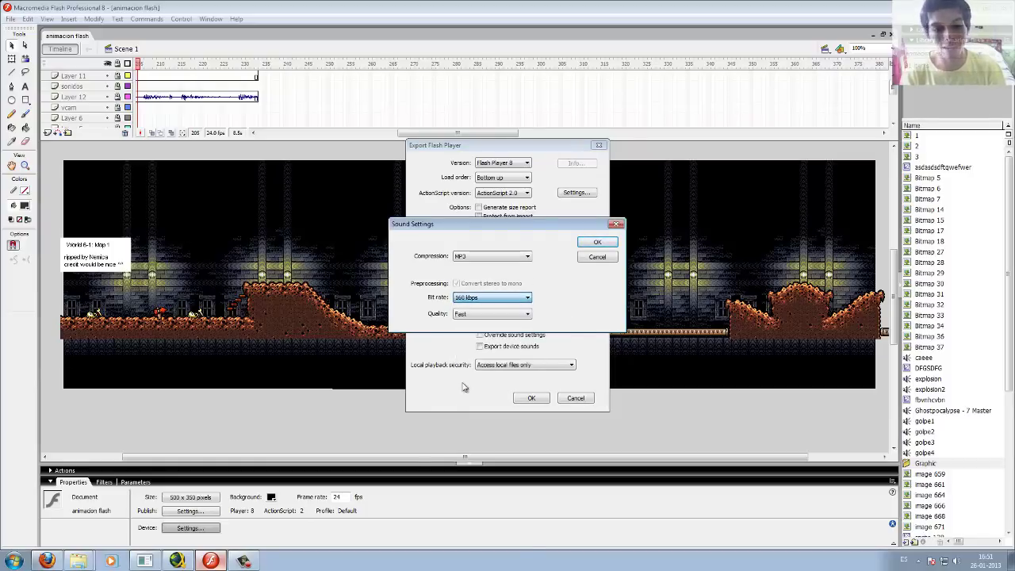
click(467, 315)
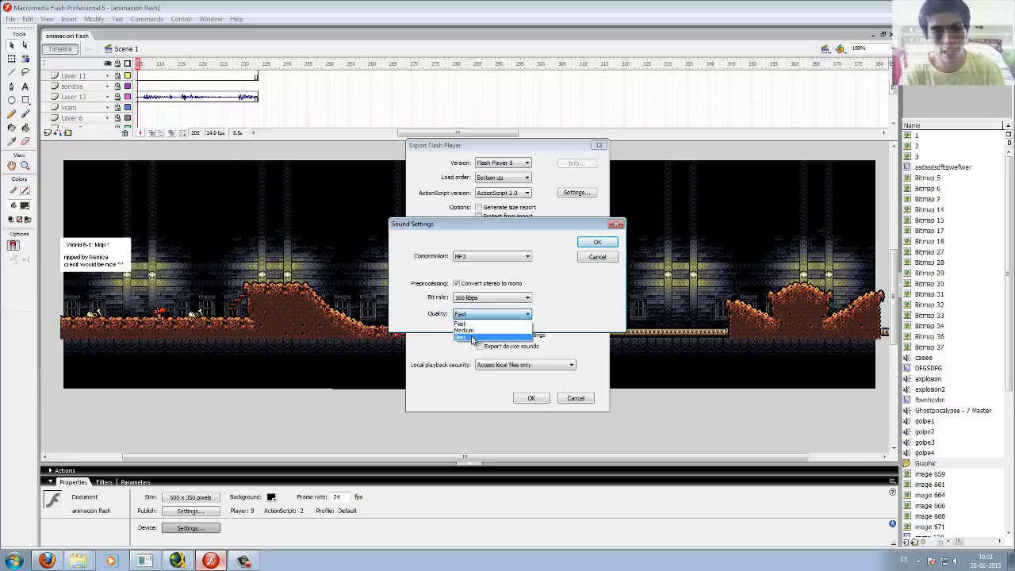
click(472, 338)
click(596, 242)
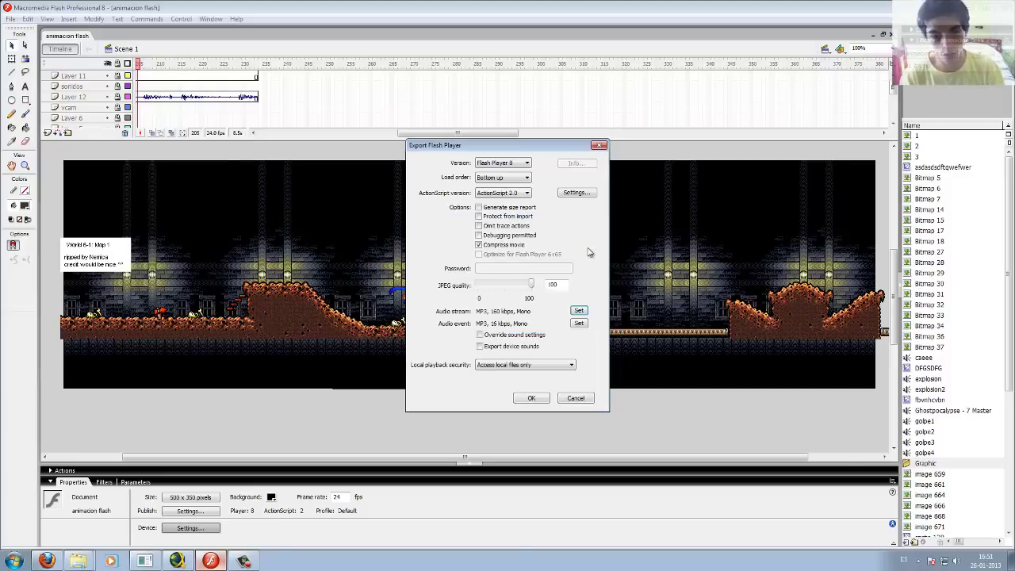
- Set the audio event to 160 kbps with Best quality, leaving ActionScript settings unchanged
click(579, 323)
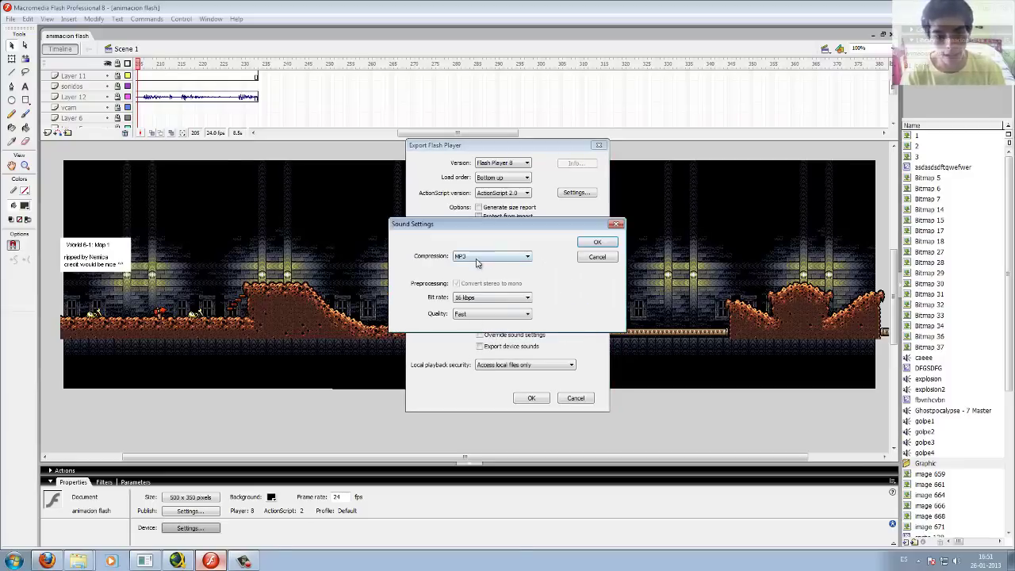
click(485, 298)
click(465, 386)
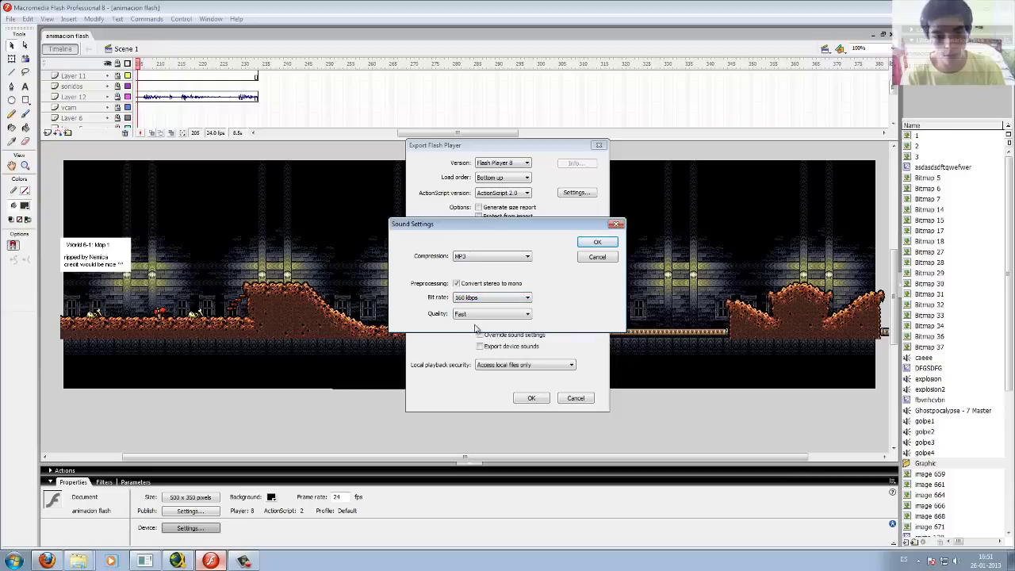
click(473, 315)
click(460, 334)
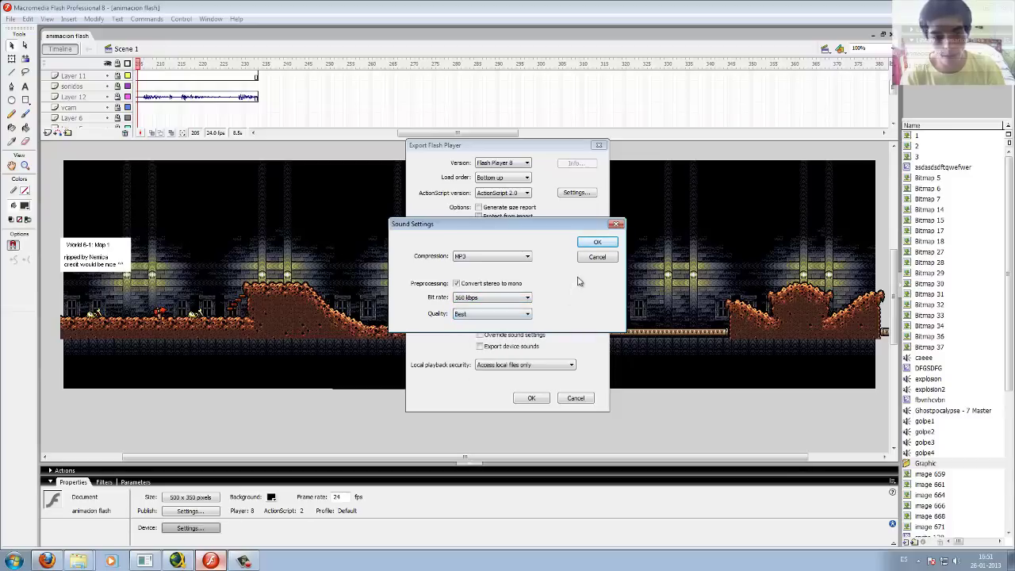
click(596, 242)
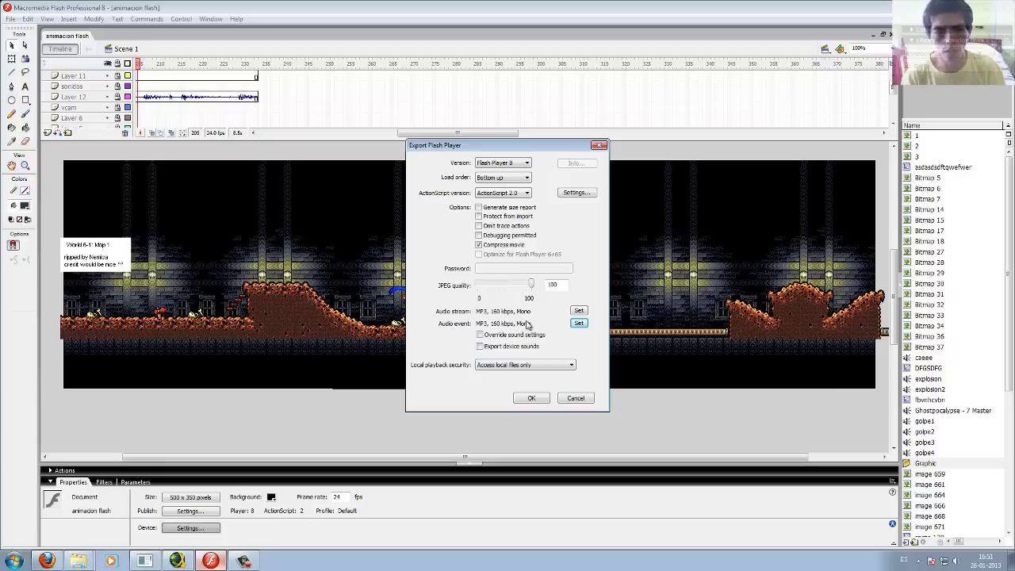
click(573, 193)
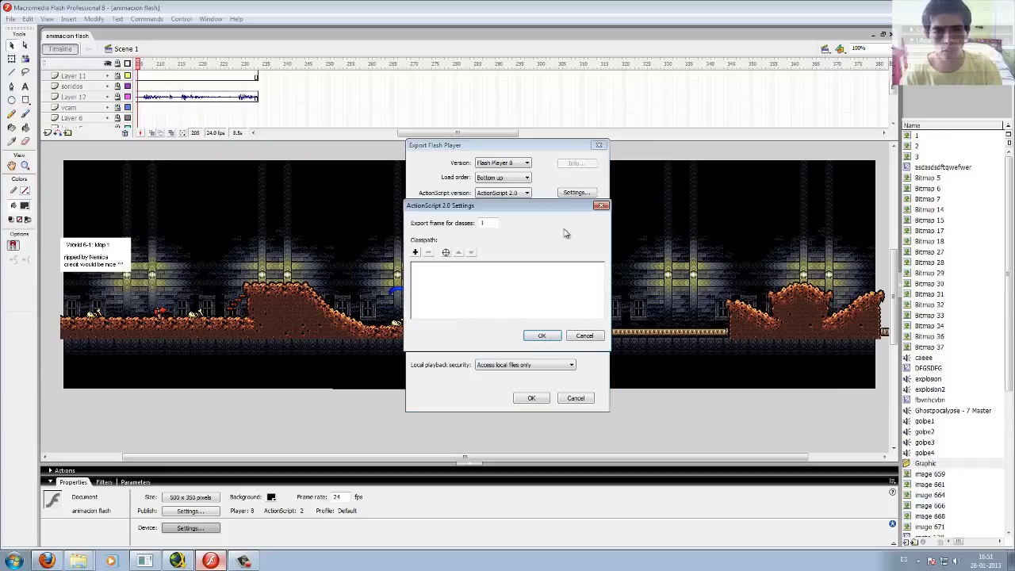
key(Escape)
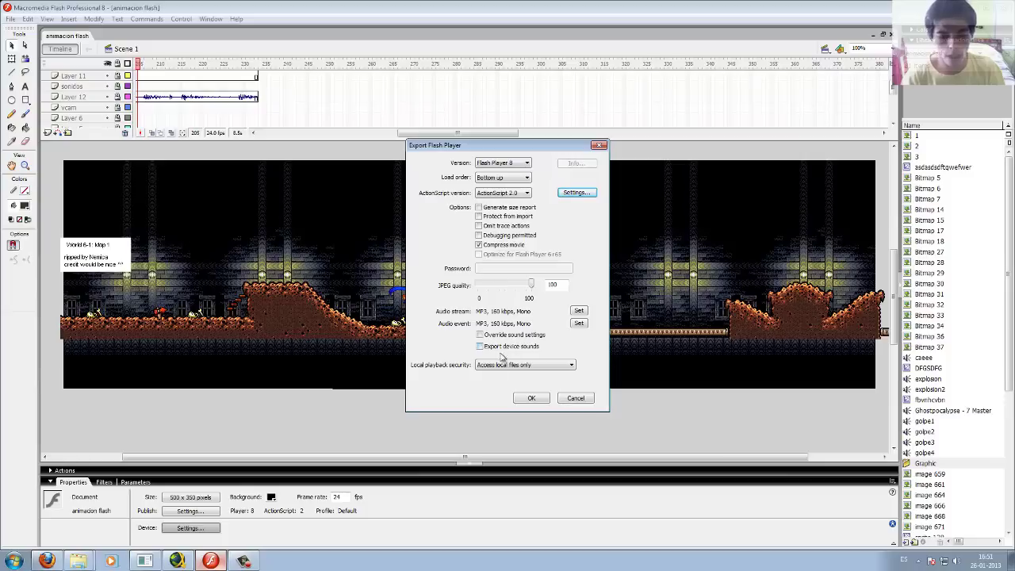
- Export the Goku vs sonic movie, then hide the HDD Regenerator window
click(530, 399)
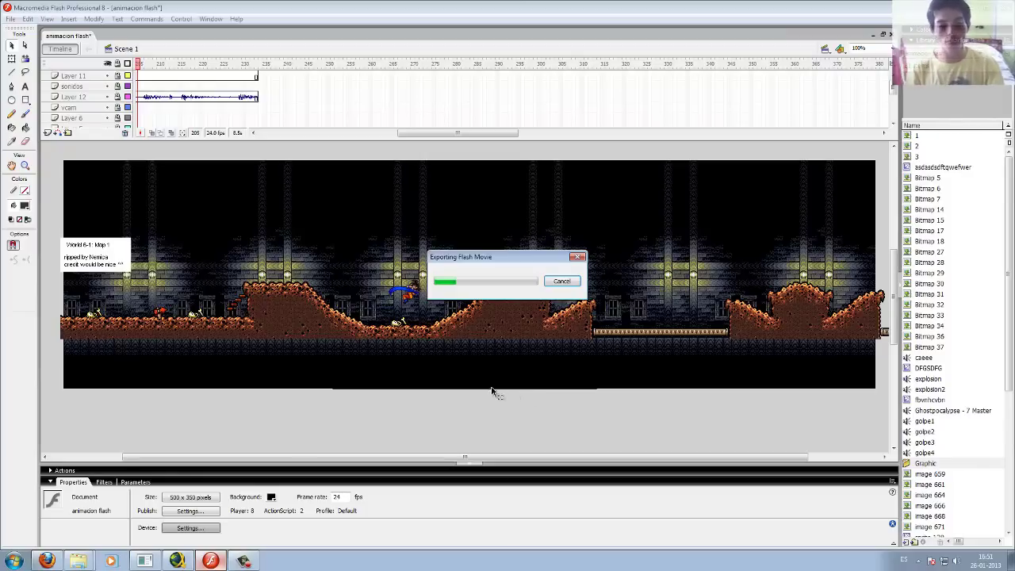
click(143, 562)
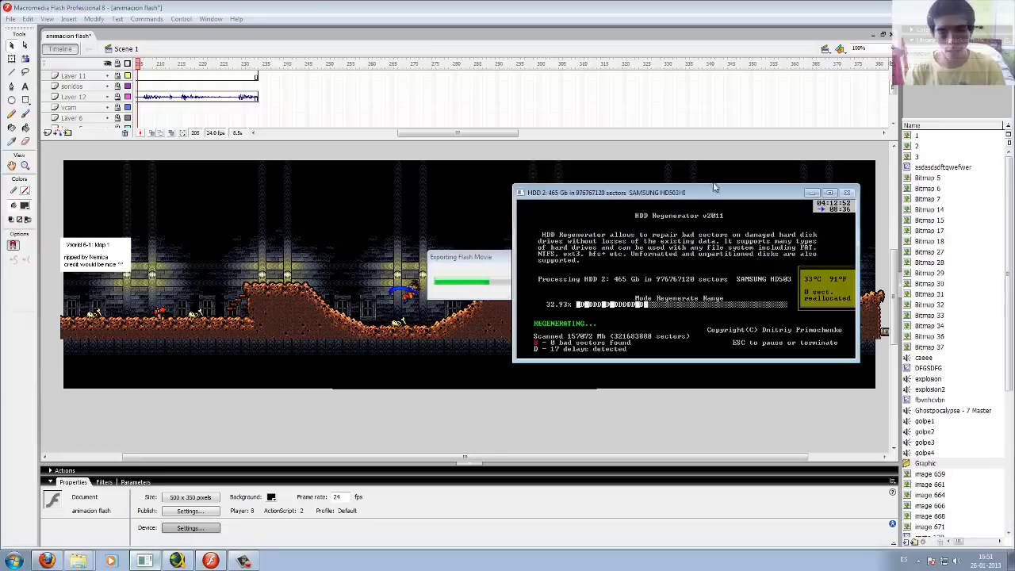
drag(689, 188, 271, 275)
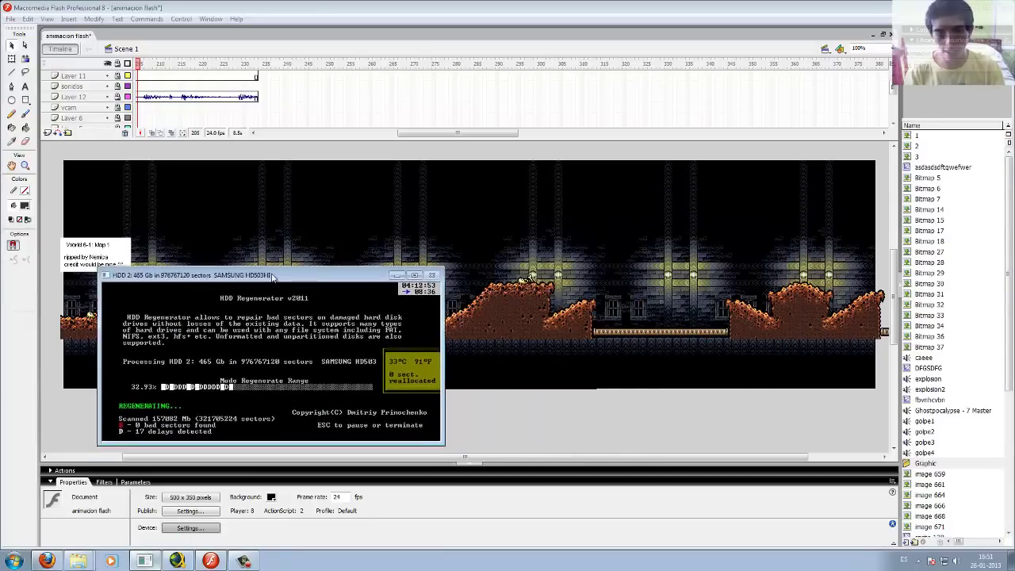
click(397, 274)
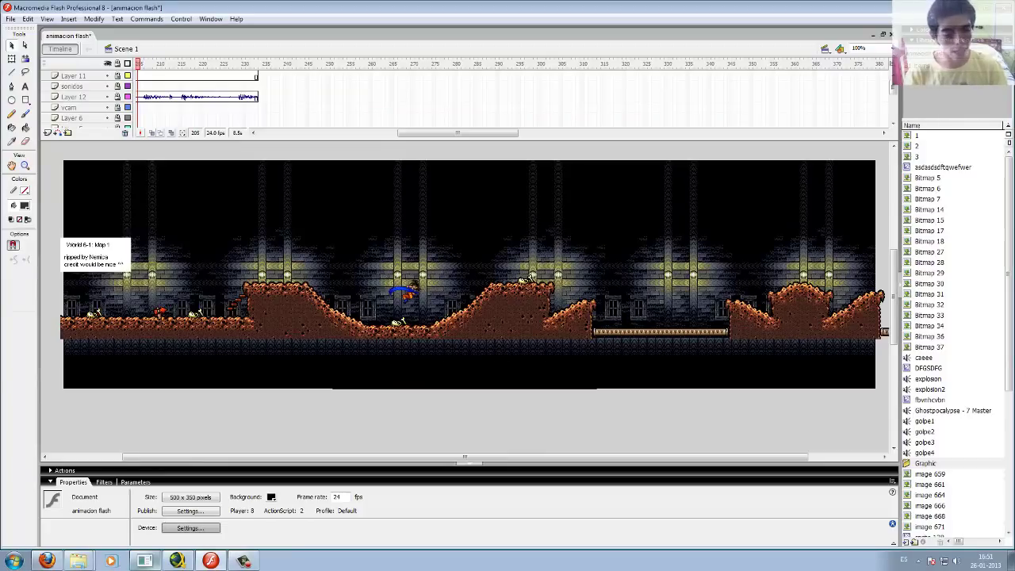
click(13, 560)
click(388, 384)
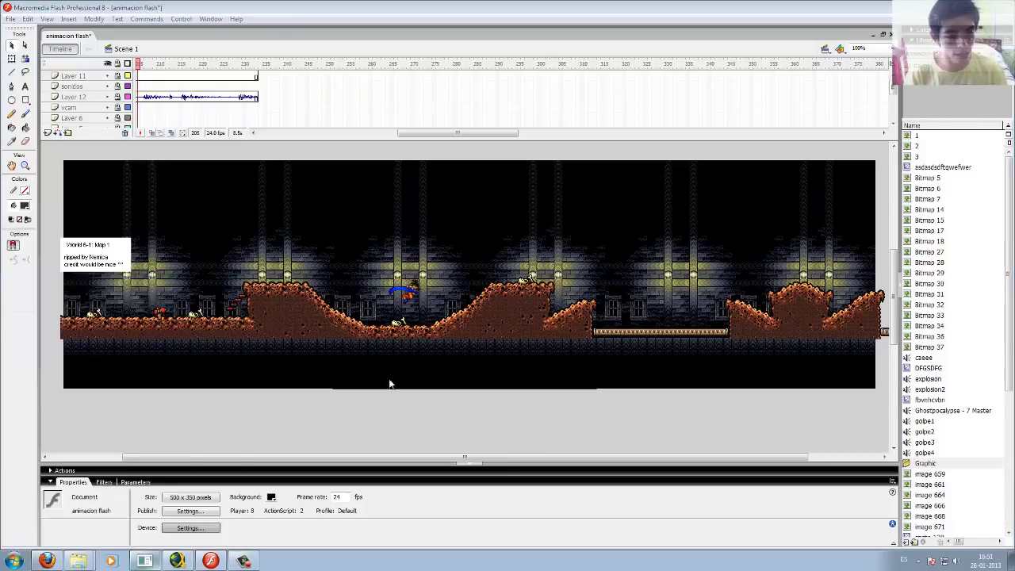
- Open Disco local (D:) and play the Goku vs sonic movie in Flash Player
double_click(627, 175)
scroll(566, 394, down, 3)
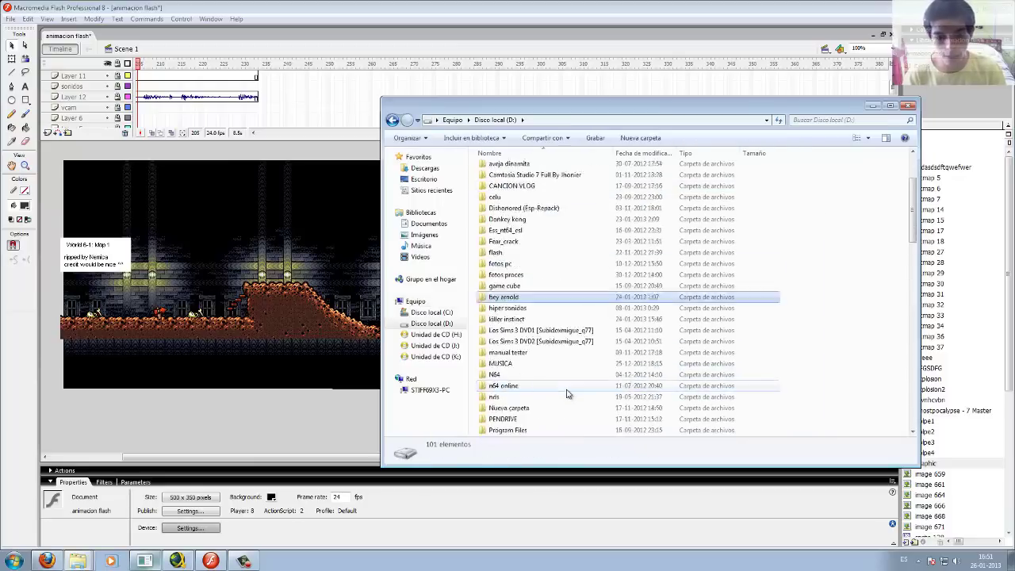
scroll(566, 394, down, 1)
click(524, 363)
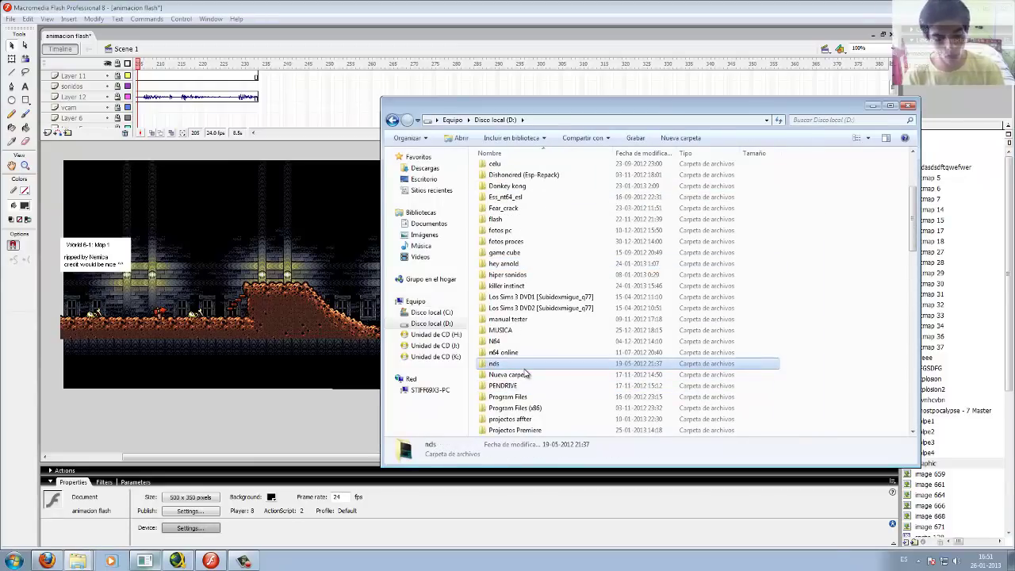
key(g)
key(g)
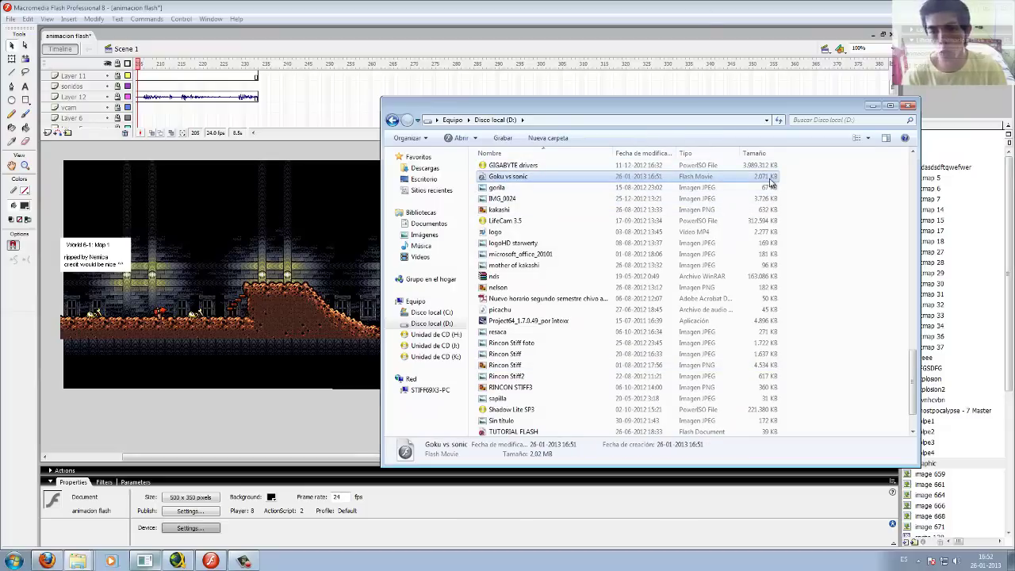
key(Return)
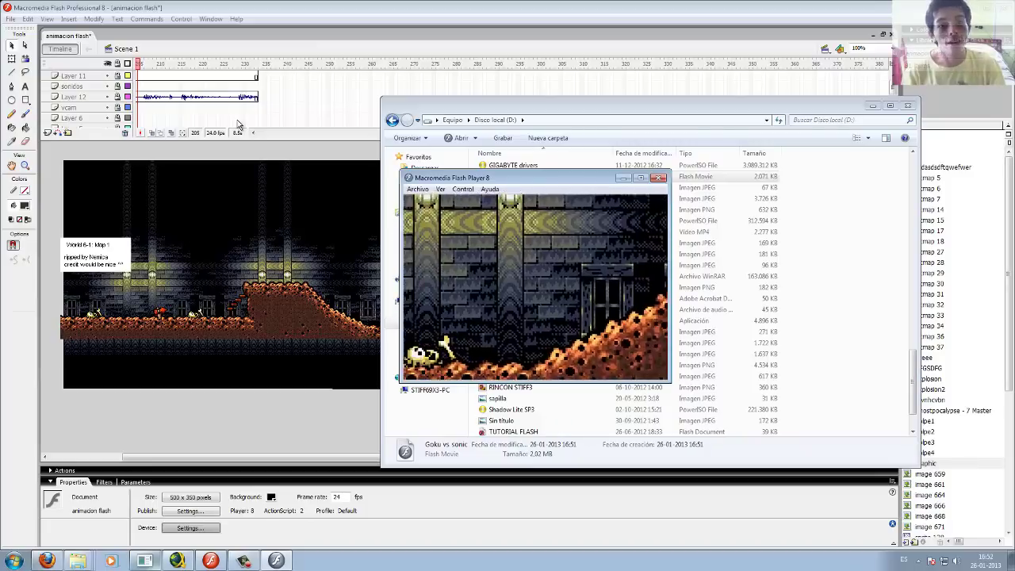
- Close the Goku vs sonic playback and Explorer, then return to the Flash editor
click(659, 178)
click(872, 108)
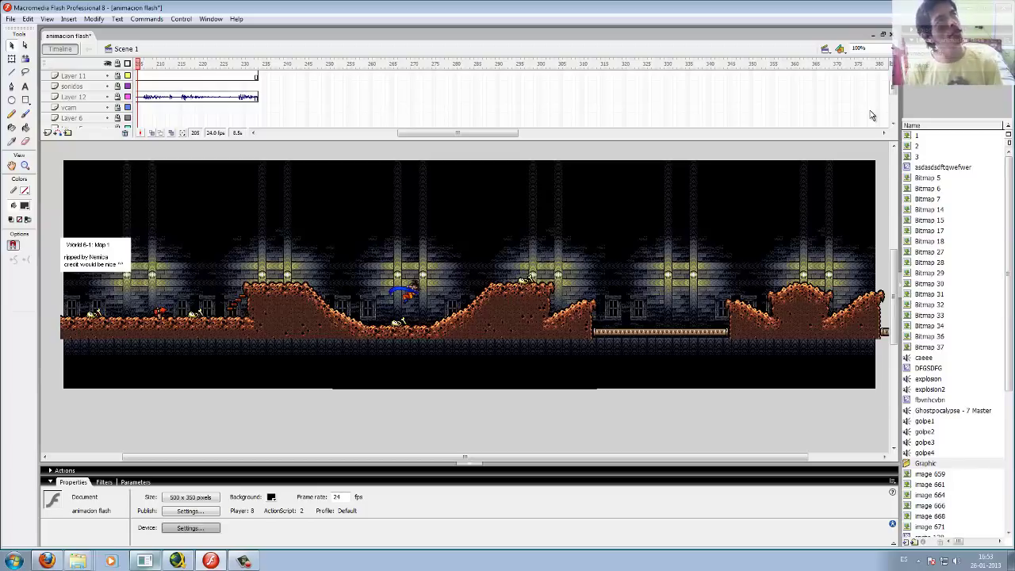
click(47, 561)
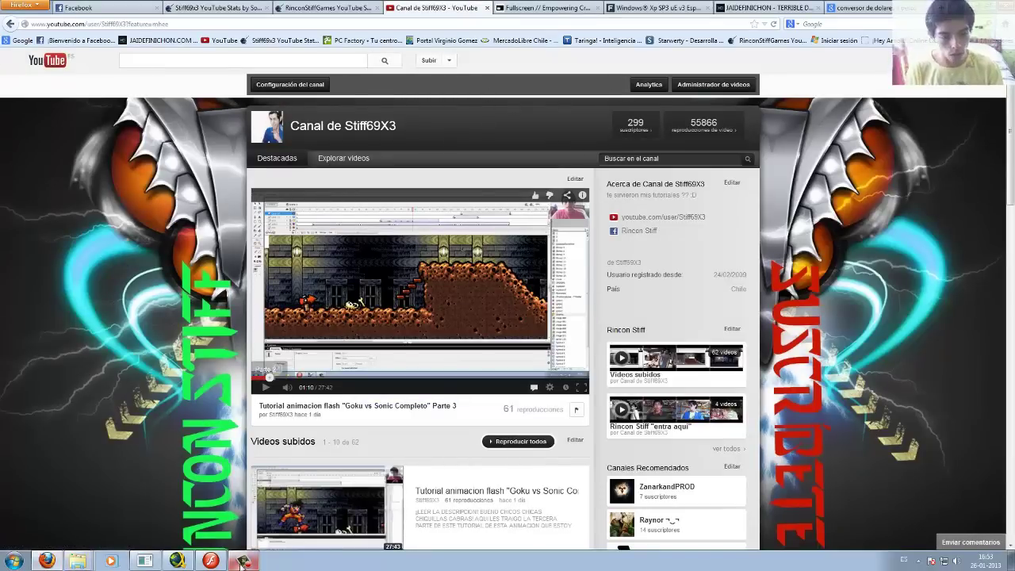
click(211, 560)
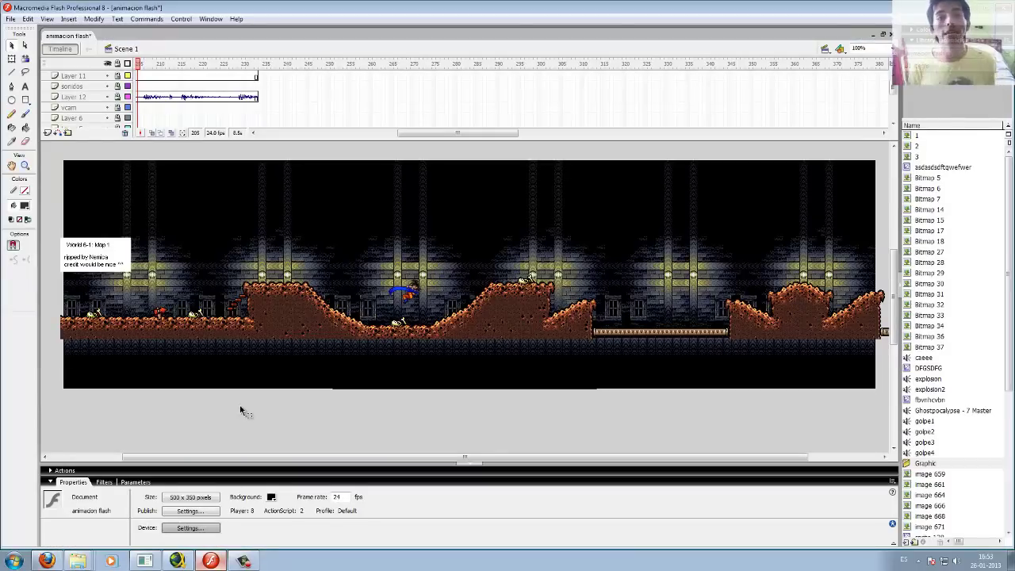